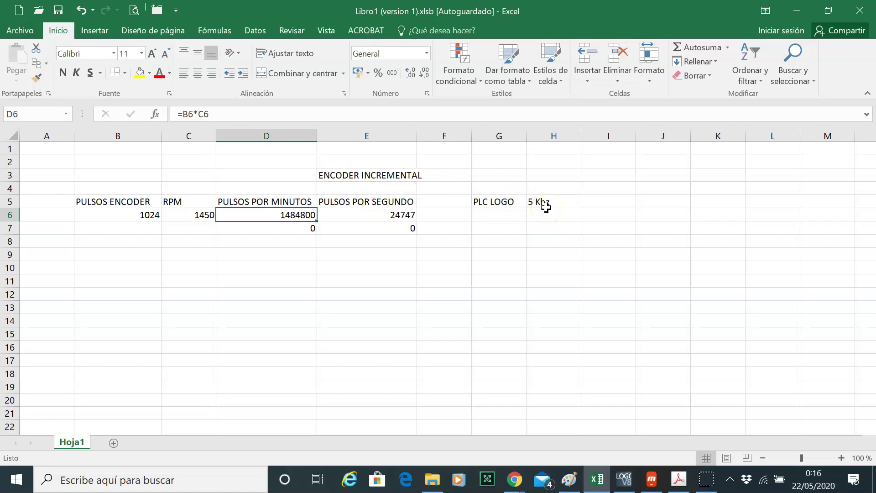
- Enter "no sirve" in G6, and fill the second encoder row with 360 pulses in B7 and 1450 RPM in C7
{"action": "left_click", "coordinate": [499, 215]}
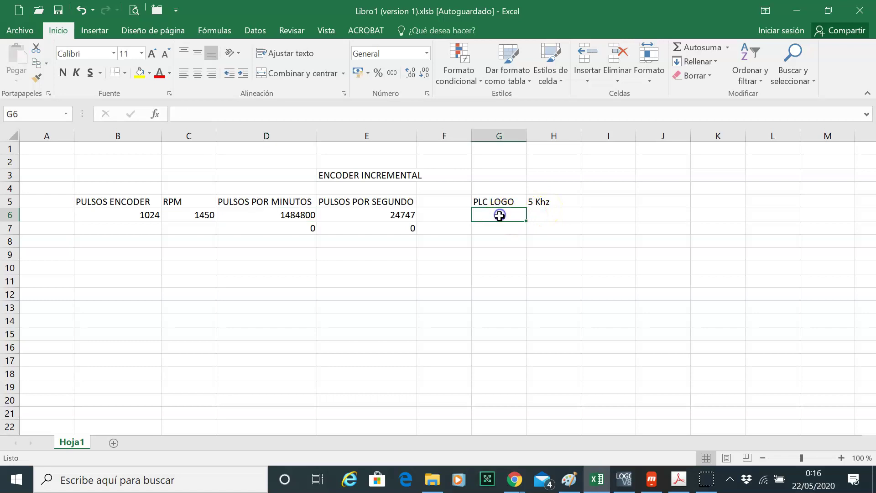
{"action": "type", "text": "no sirve"}
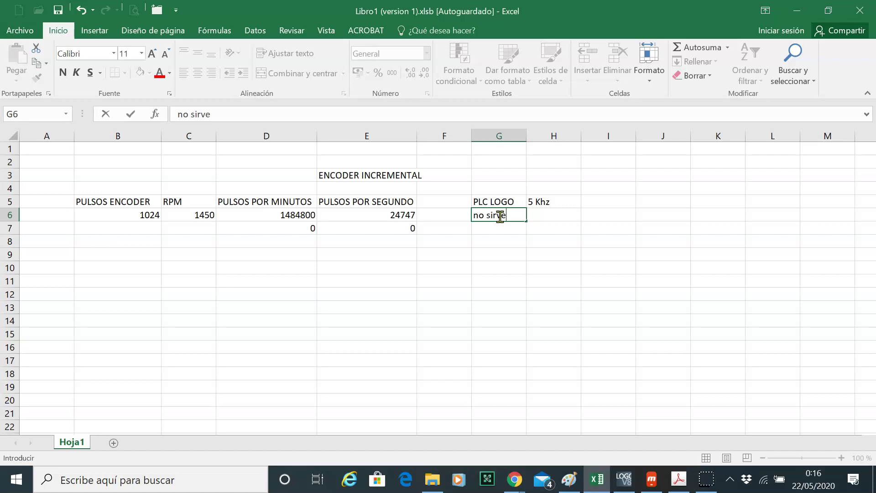
{"action": "left_click", "coordinate": [137, 225]}
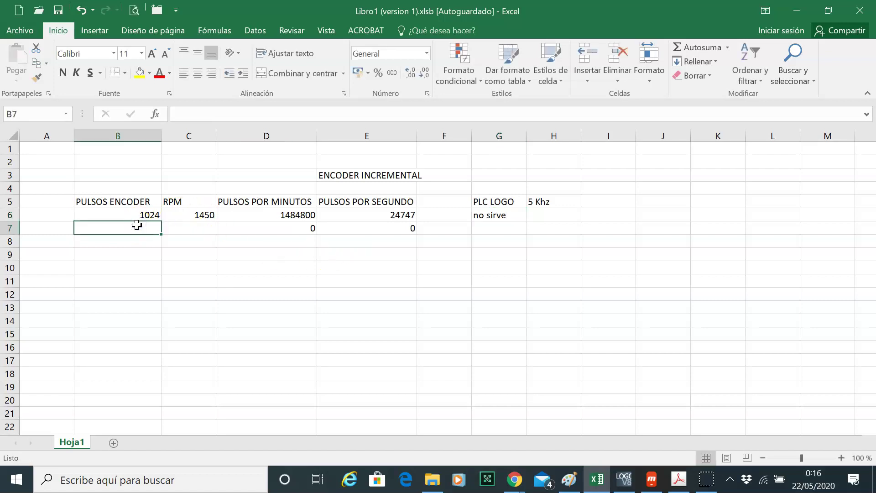
{"action": "type", "text": "360"}
{"action": "key", "text": "Tab"}
{"action": "type", "text": "1"}
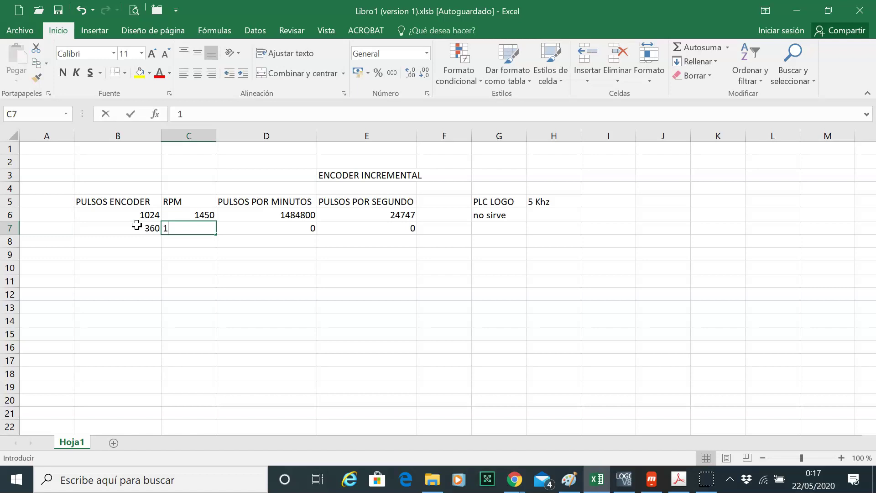
{"action": "type", "text": "450"}
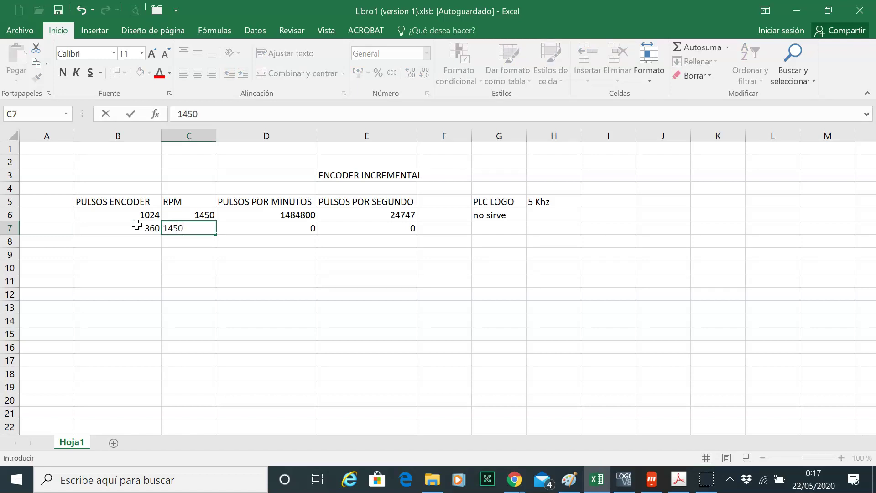
{"action": "key", "text": "Tab"}
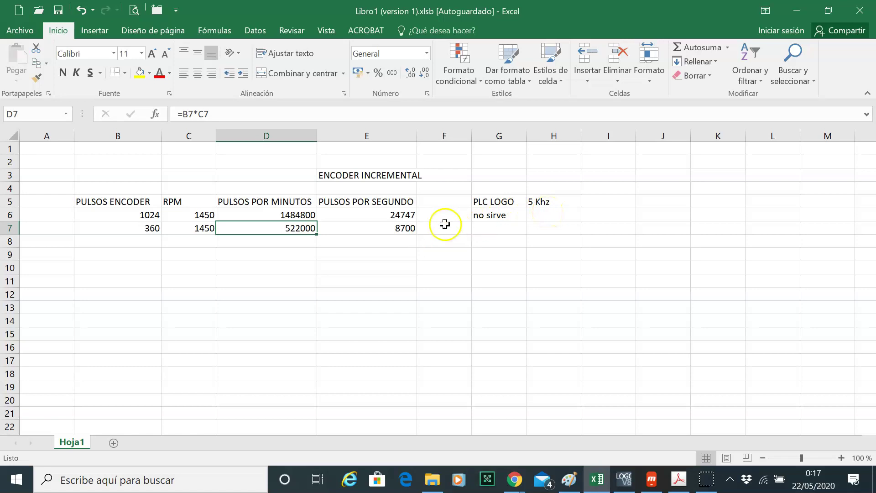
- Set the RPM of the 360-pulse encoder in C7 to 800 and enter "si sirve" in G7
{"action": "left_click", "coordinate": [199, 230]}
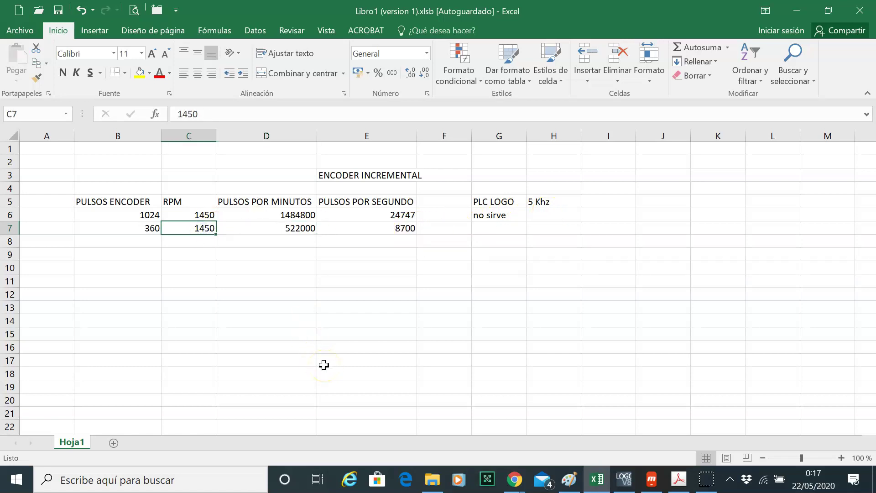
{"action": "type", "text": "800"}
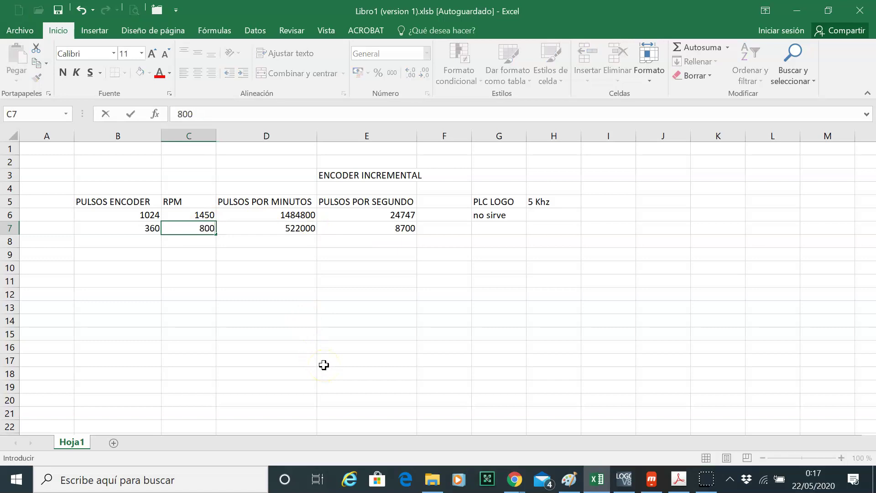
{"action": "key", "text": "Return"}
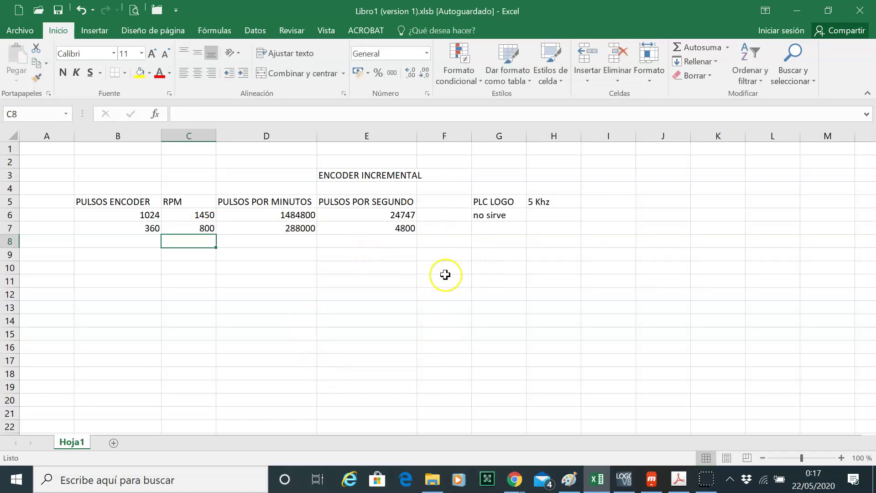
{"action": "left_click", "coordinate": [495, 229]}
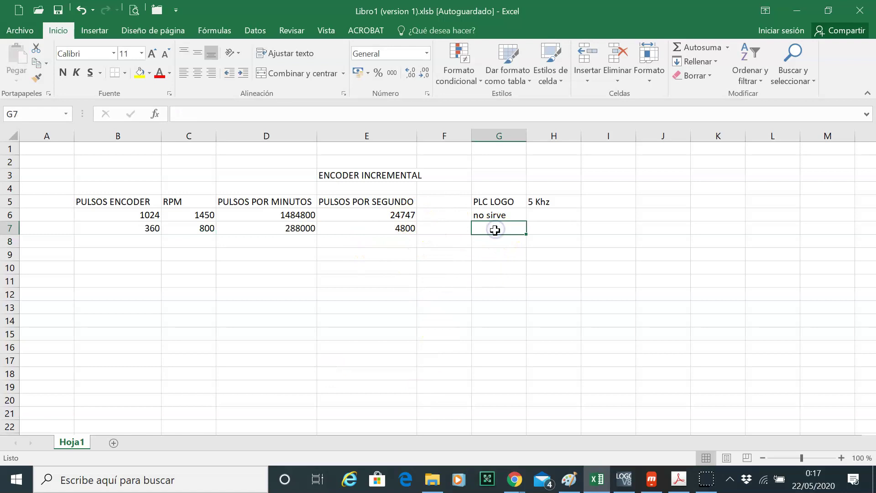
{"action": "type", "text": "si sirve"}
{"action": "key", "text": "Return"}
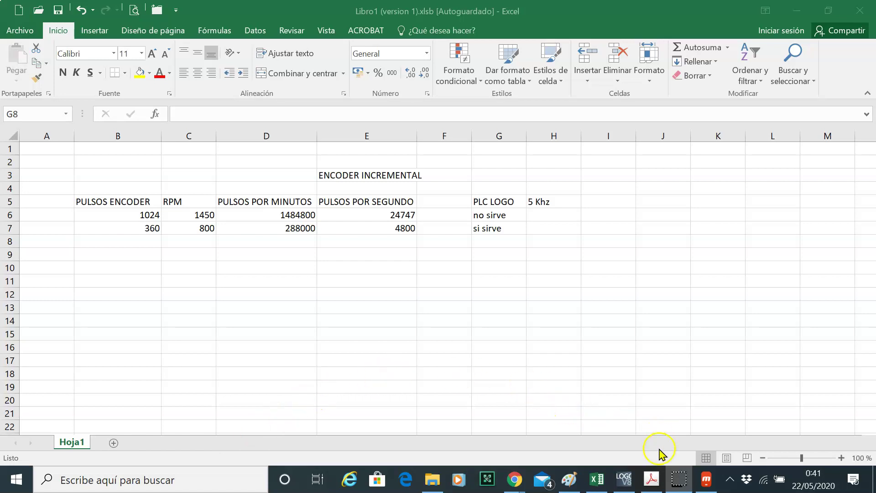
- Switch to LOGO!Soft Comfort, expand the parameter box of counter B001 and examine the counter's input connections
{"action": "left_click", "coordinate": [624, 479]}
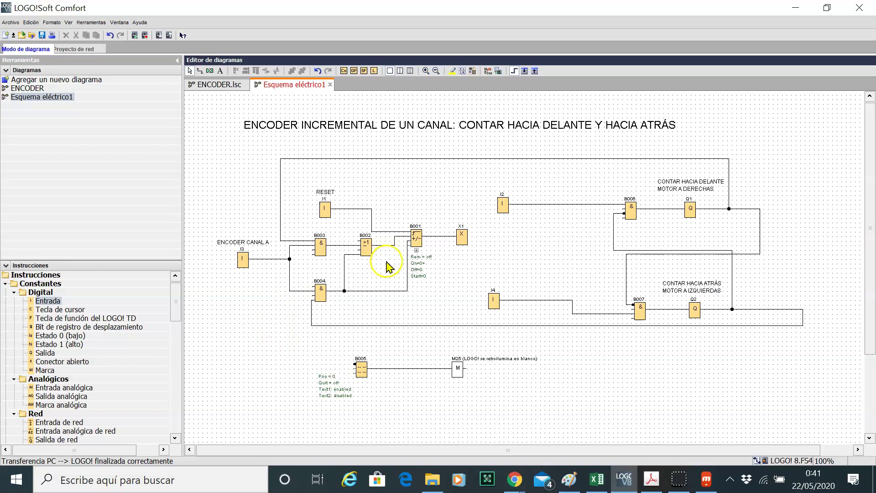
{"action": "left_click", "coordinate": [417, 250]}
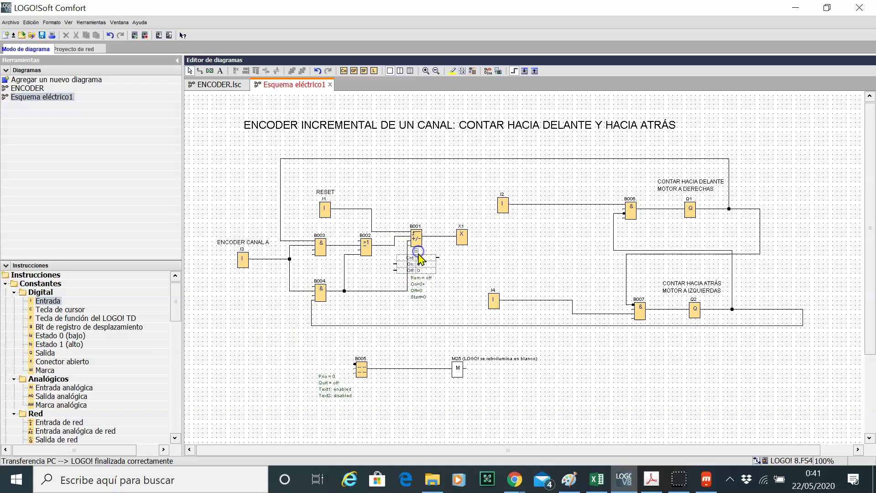
{"action": "left_click", "coordinate": [426, 71]}
{"action": "scroll", "coordinate": [536, 203], "scroll_direction": "down", "scroll_amount": 3}
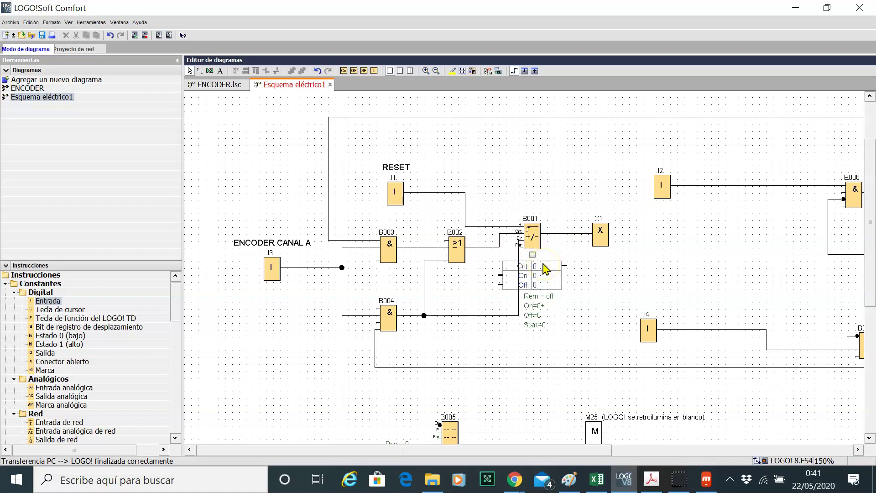
{"action": "left_click", "coordinate": [520, 232]}
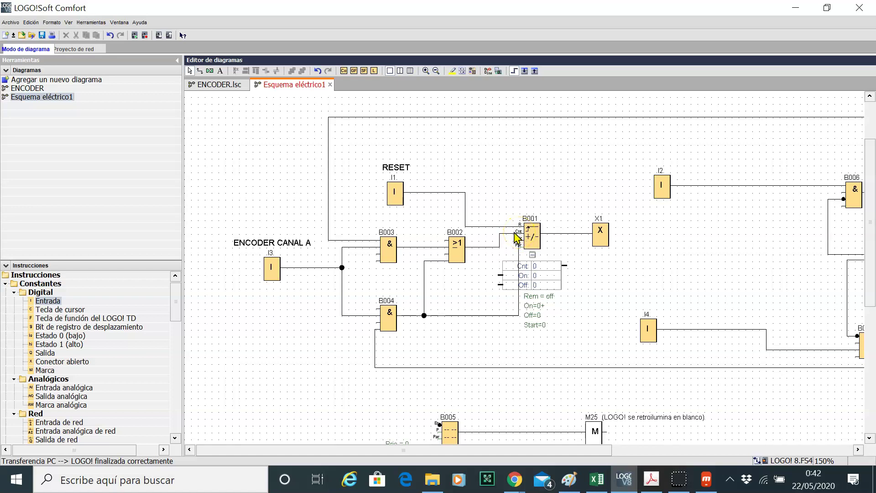
{"action": "left_click", "coordinate": [435, 71]}
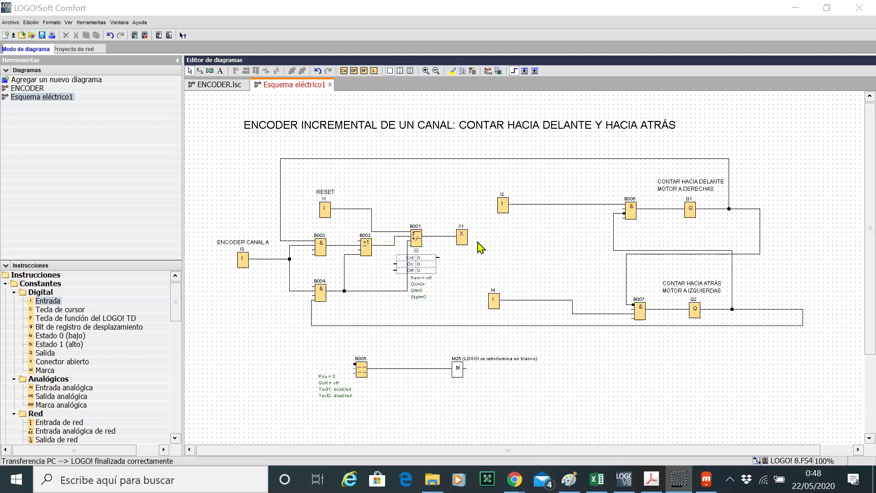
{"action": "left_click", "coordinate": [500, 218]}
{"action": "left_click", "coordinate": [631, 205]}
{"action": "mouse_move", "coordinate": [408, 248]}
{"action": "left_mouse_down"}
{"action": "mouse_move", "coordinate": [417, 244]}
{"action": "mouse_move", "coordinate": [420, 213]}
{"action": "mouse_move", "coordinate": [401, 239]}
{"action": "mouse_move", "coordinate": [418, 256]}
{"action": "left_mouse_up"}
- Start the diagram simulation and toggle encoder input I3 with neither motor direction active, leaving I3 off
{"action": "left_click", "coordinate": [492, 75]}
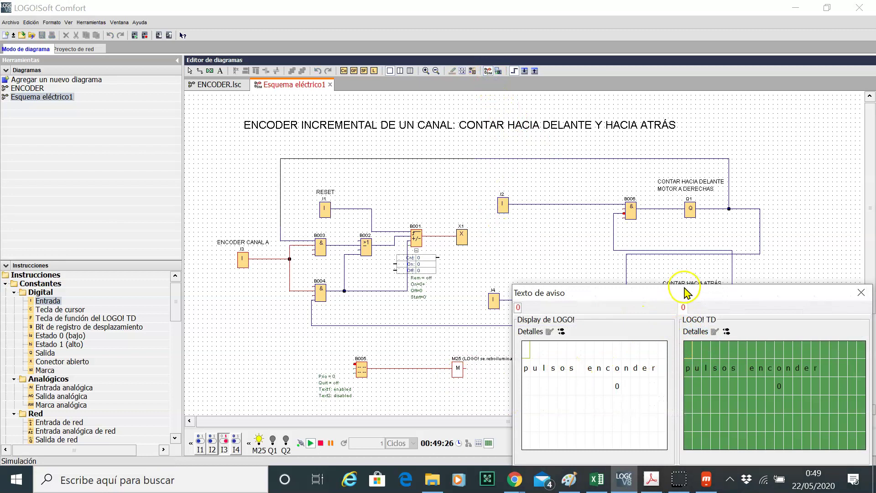
{"action": "left_click_drag", "start_coordinate": [710, 300], "coordinate": [730, 202]}
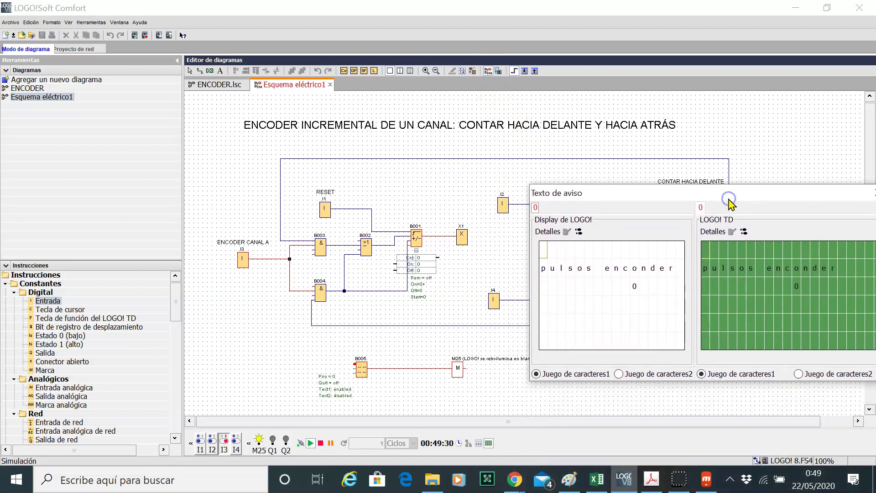
{"action": "left_click", "coordinate": [241, 261]}
{"action": "left_click", "coordinate": [241, 260]}
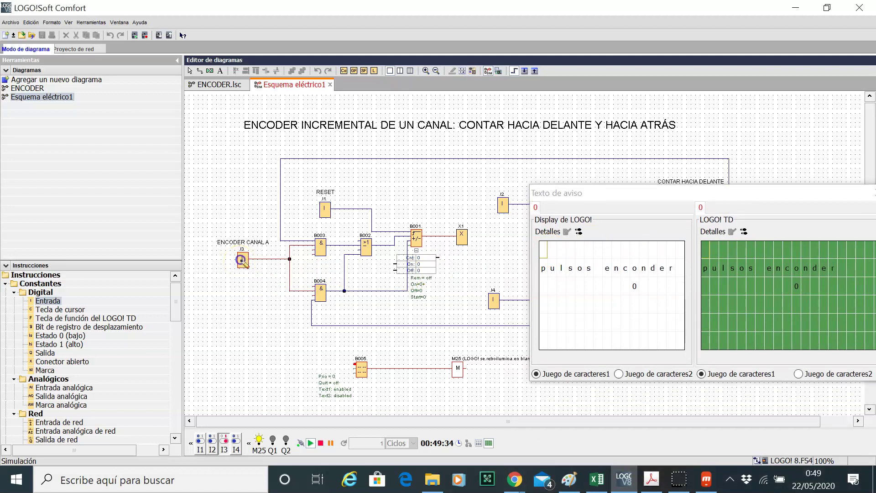
{"action": "left_click", "coordinate": [242, 261]}
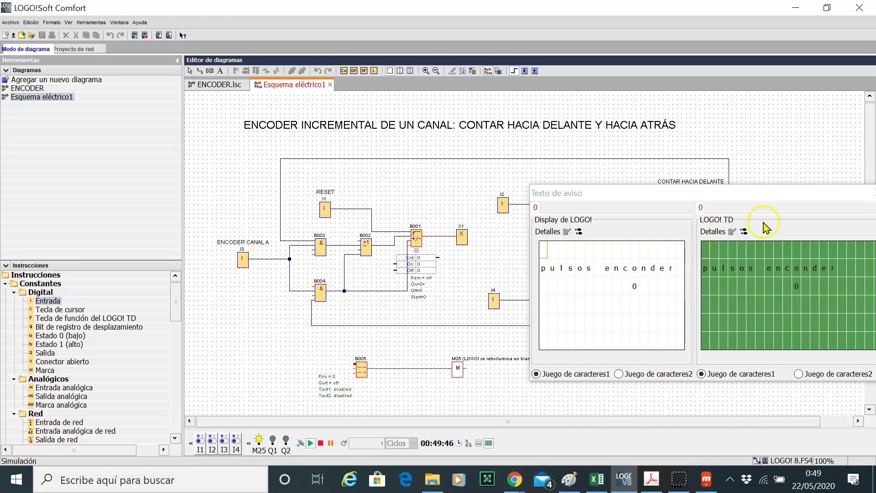
- Bring the Texto de aviso window fully into view and close it to uncover the diagram
{"action": "left_click", "coordinate": [646, 197]}
{"action": "left_click_drag", "start_coordinate": [750, 200], "coordinate": [649, 216]}
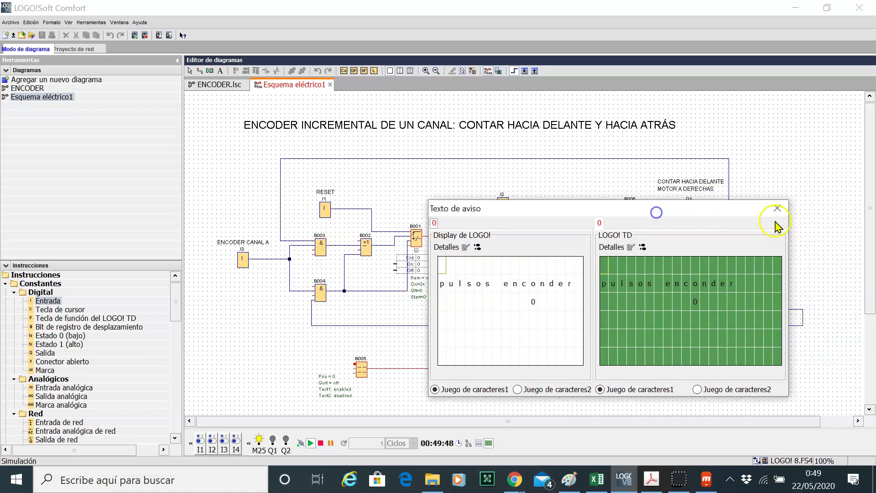
{"action": "left_click", "coordinate": [776, 208]}
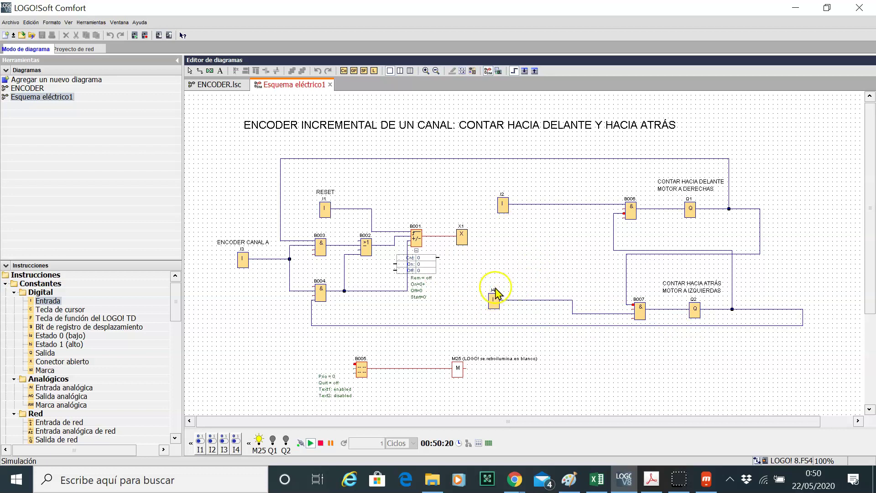
- Switch on input I2 to count forward and apply two pulses to encoder input I3
{"action": "left_click", "coordinate": [502, 210]}
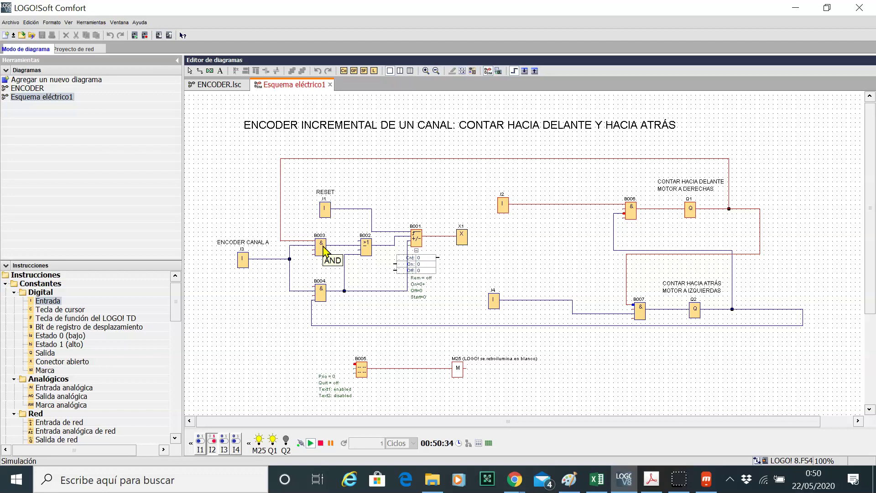
{"action": "left_click", "coordinate": [243, 261]}
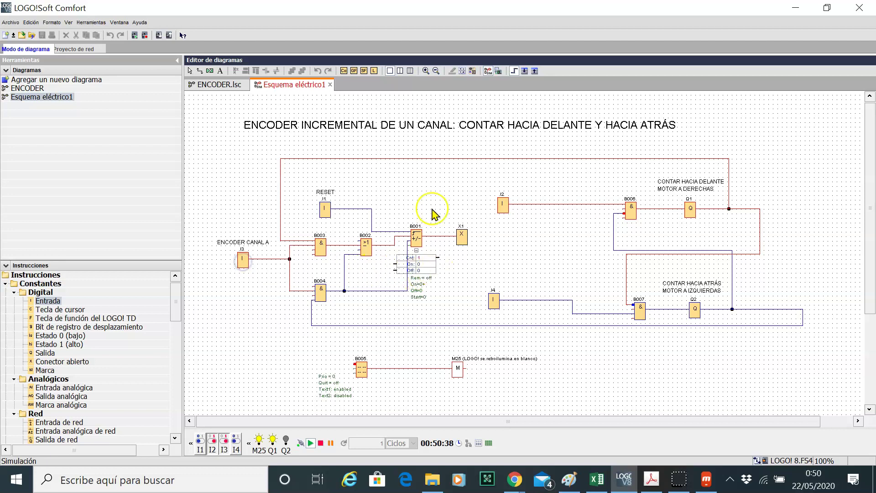
{"action": "left_click", "coordinate": [426, 71]}
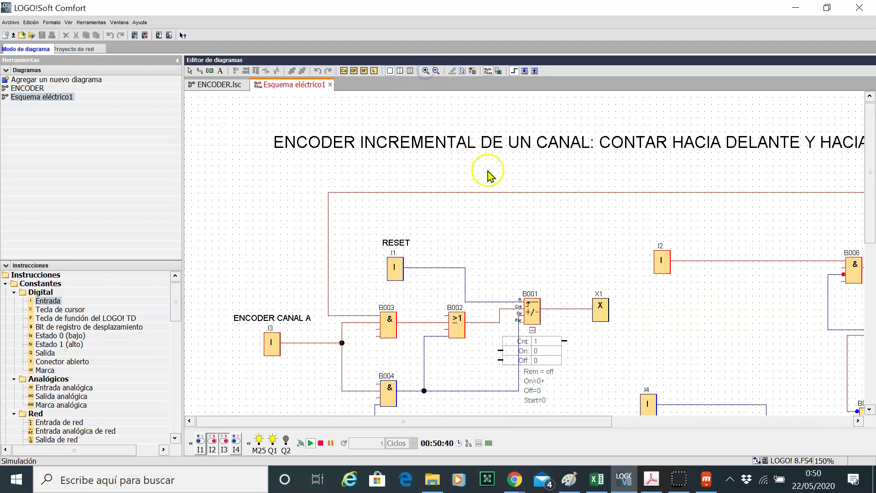
{"action": "scroll", "coordinate": [486, 173], "scroll_direction": "down", "scroll_amount": 3}
{"action": "left_click", "coordinate": [274, 276]}
{"action": "left_click", "coordinate": [275, 277]}
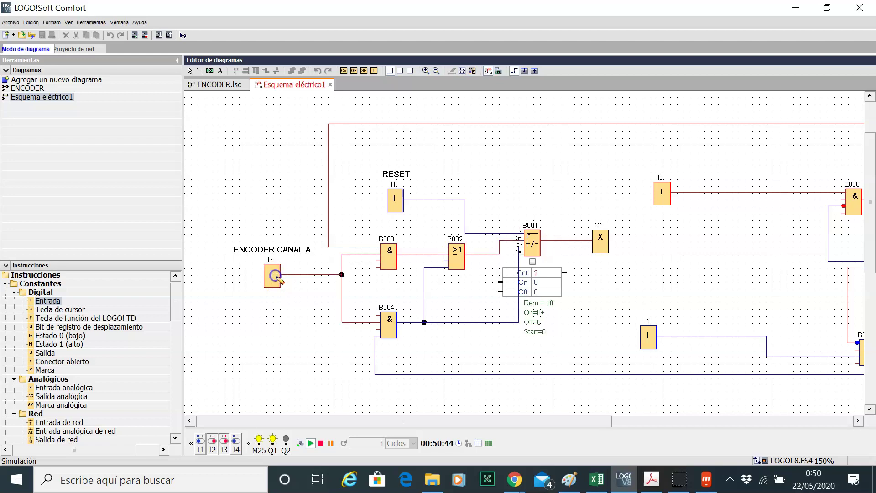
- Apply three more pulses to encoder input I3 with the forward direction active, ending with I3 off
{"action": "left_click", "coordinate": [275, 276]}
{"action": "left_click", "coordinate": [275, 276]}
{"action": "left_click", "coordinate": [275, 277]}
{"action": "left_click", "coordinate": [275, 277]}
{"action": "left_click", "coordinate": [425, 72]}
{"action": "scroll", "coordinate": [590, 219], "scroll_direction": "down", "scroll_amount": 3}
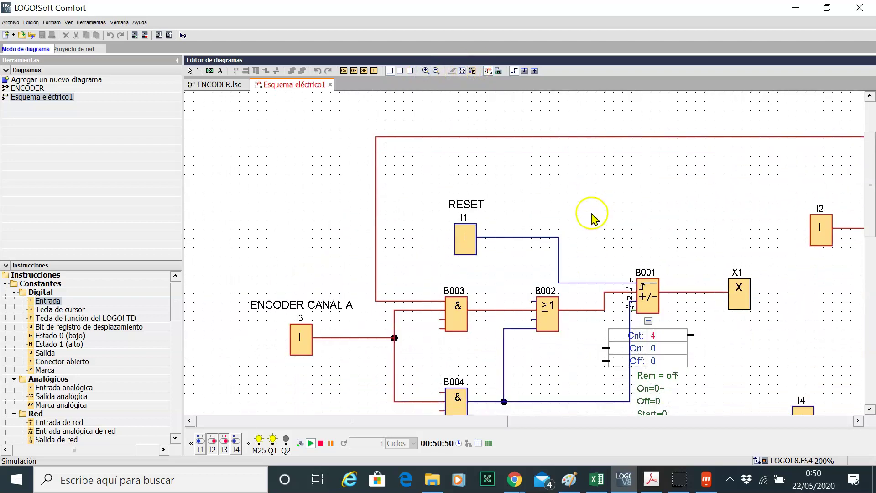
{"action": "scroll", "coordinate": [591, 219], "scroll_direction": "down", "scroll_amount": 1}
{"action": "left_click", "coordinate": [298, 292]}
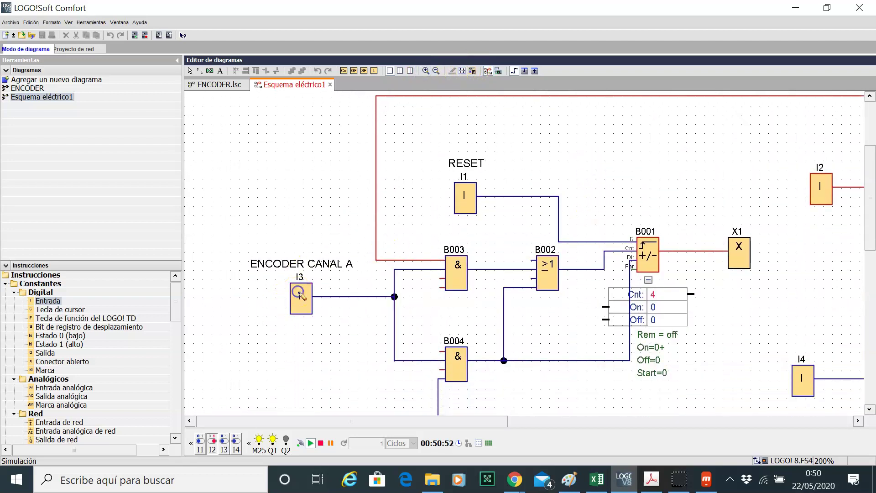
{"action": "left_click", "coordinate": [300, 294]}
{"action": "left_click", "coordinate": [299, 293]}
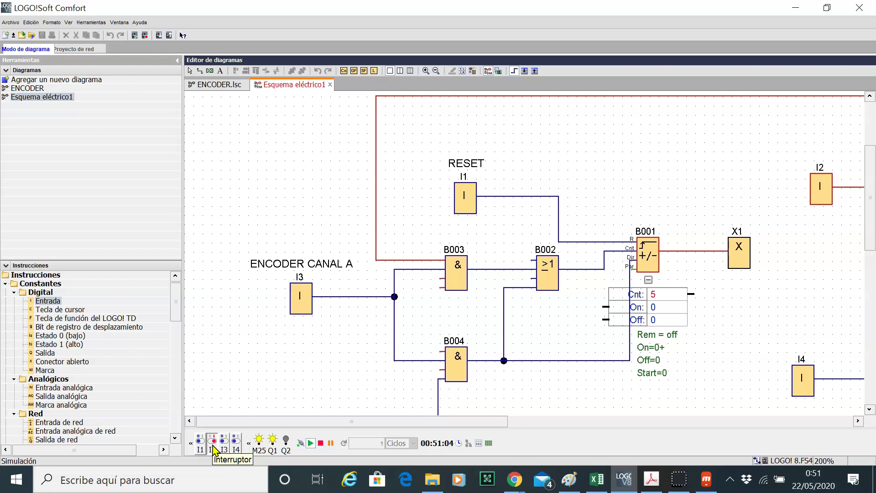
- Switch off input I2 and toggle encoder input I3 several times with both motor directions inactive, leaving I3 off
{"action": "left_click", "coordinate": [213, 451]}
{"action": "left_click", "coordinate": [305, 305]}
{"action": "left_click", "coordinate": [305, 305]}
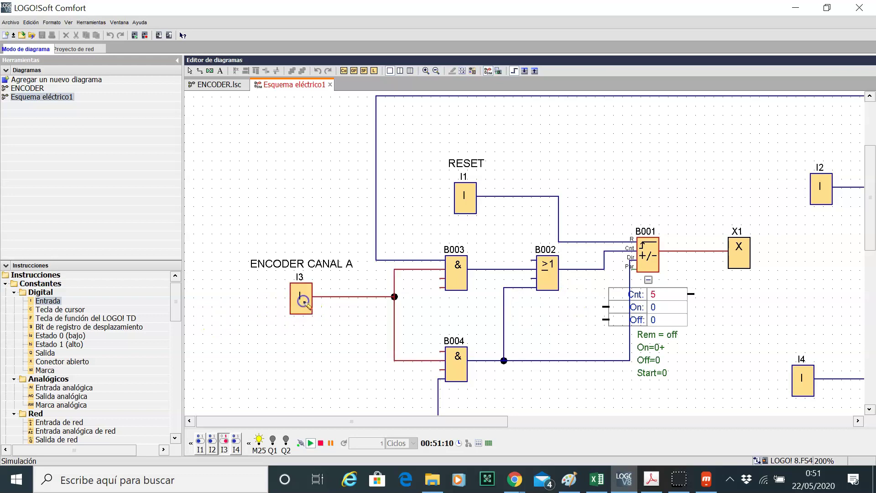
{"action": "left_click", "coordinate": [305, 305]}
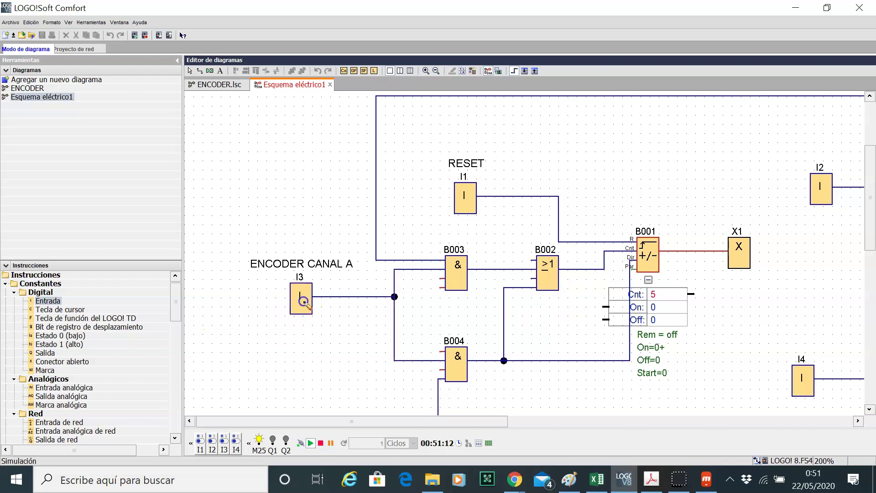
{"action": "left_click", "coordinate": [305, 303]}
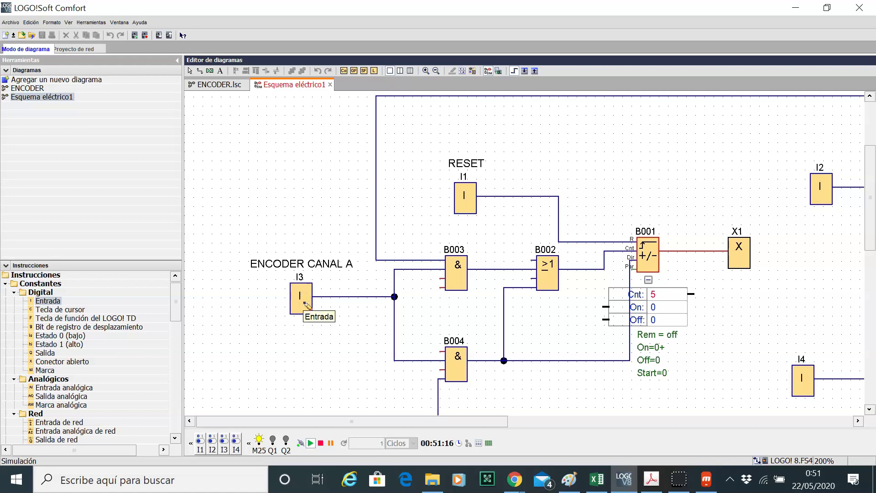
{"action": "left_click", "coordinate": [305, 304]}
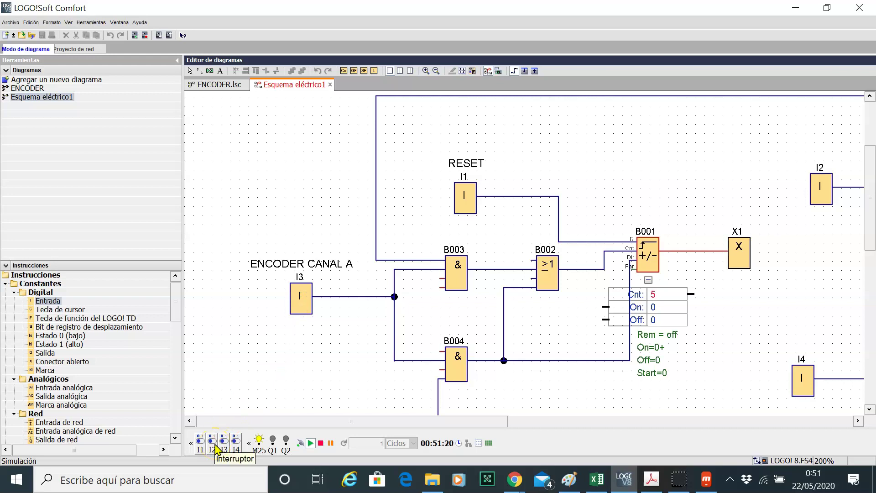
- Switch on input I4 to run the motor to the left and select backward counting
{"action": "left_click", "coordinate": [237, 442]}
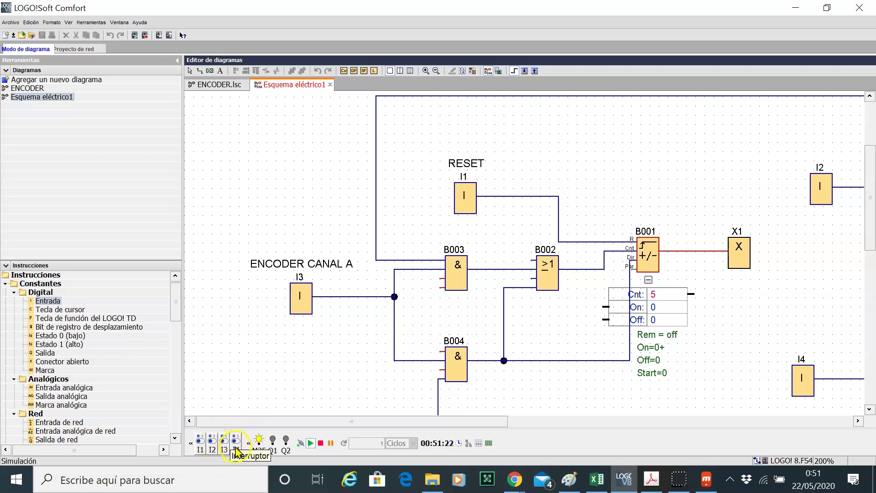
{"action": "left_click", "coordinate": [235, 450]}
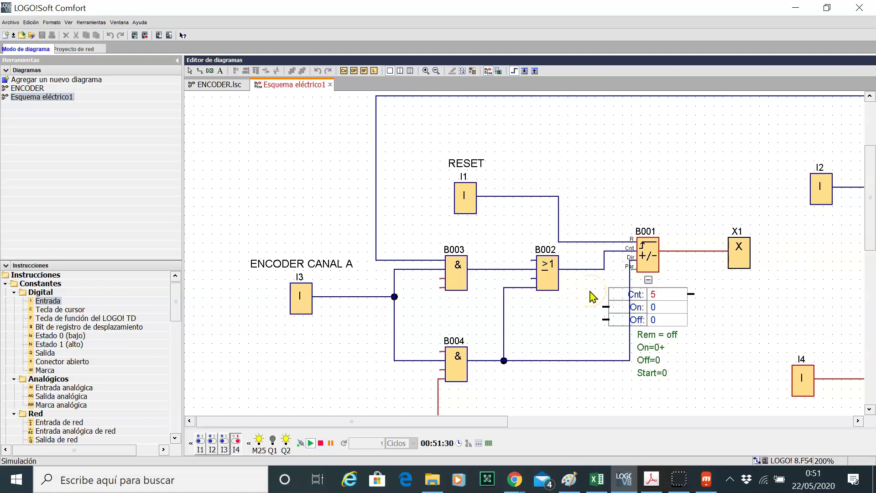
- Apply five pulses to encoder input I3 with the backward direction active, ending with I3 off
{"action": "left_click", "coordinate": [224, 442]}
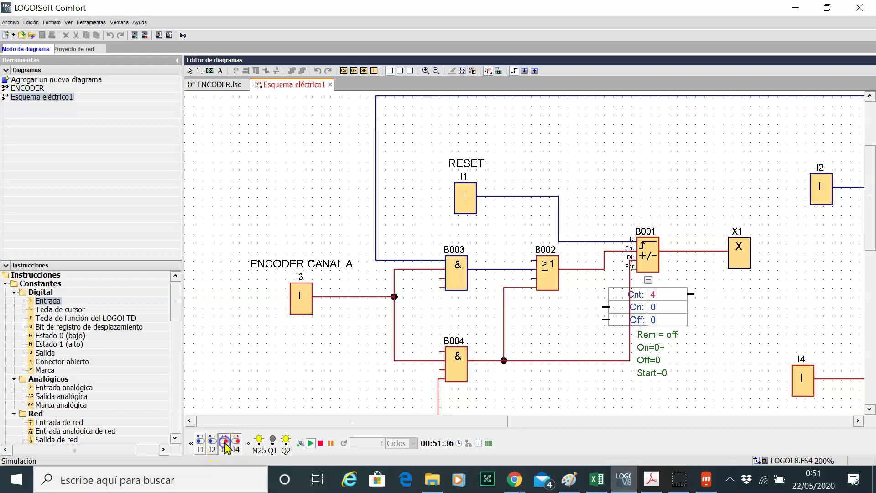
{"action": "left_click", "coordinate": [224, 442]}
{"action": "left_click", "coordinate": [224, 441]}
{"action": "left_click", "coordinate": [225, 441]}
{"action": "left_click", "coordinate": [224, 441]}
{"action": "left_click", "coordinate": [224, 440]}
{"action": "left_click", "coordinate": [224, 440]}
{"action": "left_click", "coordinate": [224, 441]}
{"action": "left_click", "coordinate": [224, 440]}
{"action": "left_click", "coordinate": [224, 441]}
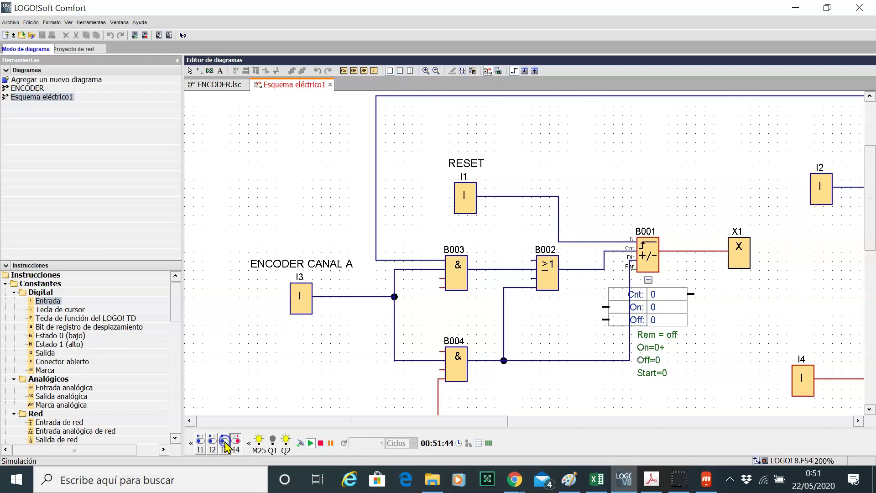
- Stop the simulation and restart it with the whole diagram at 100% zoom, closing the message text display window
{"action": "left_click", "coordinate": [488, 72]}
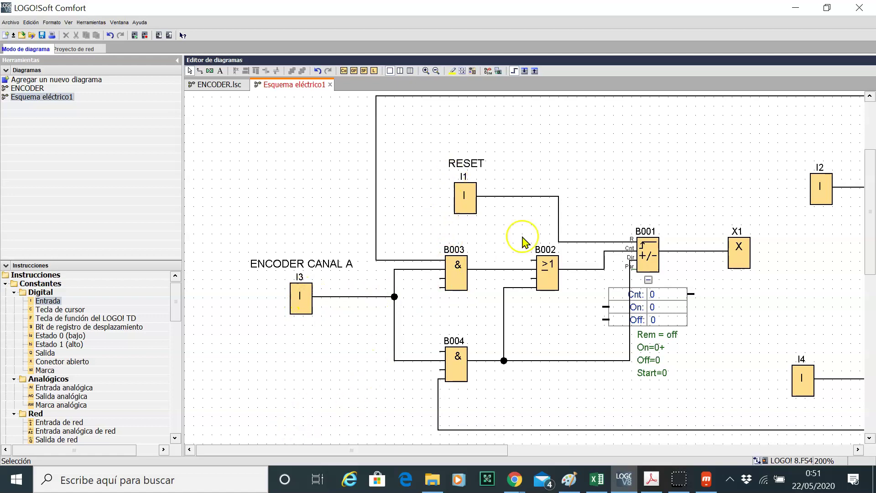
{"action": "left_click", "coordinate": [436, 70]}
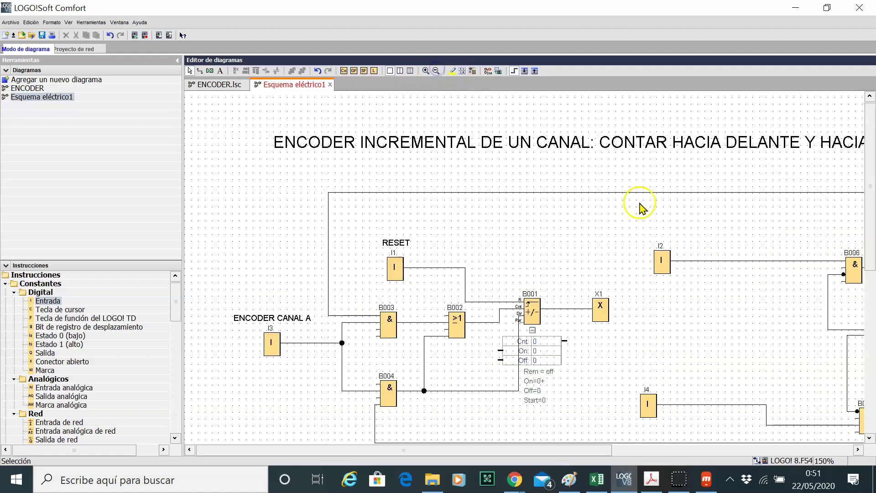
{"action": "left_click", "coordinate": [436, 71]}
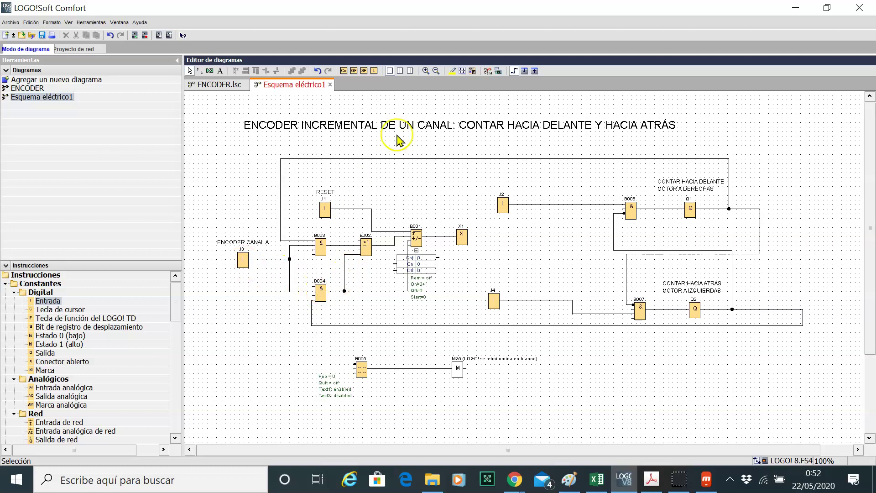
{"action": "left_click", "coordinate": [489, 71]}
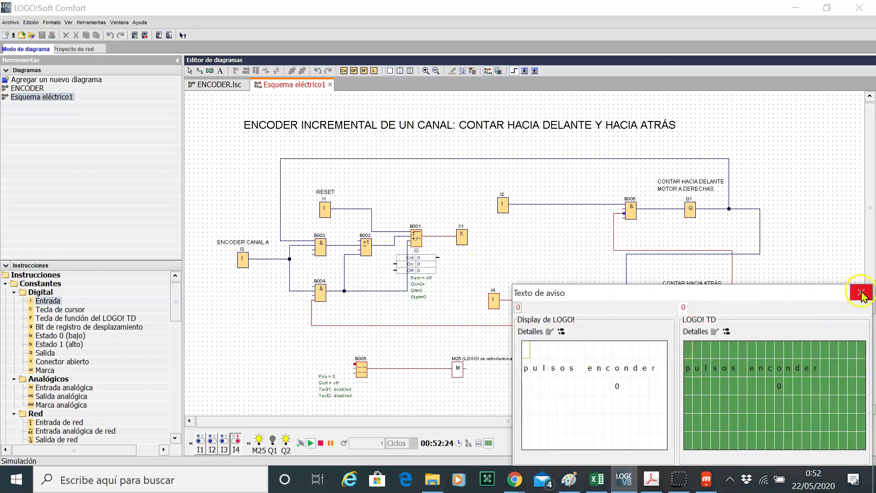
{"action": "left_click", "coordinate": [862, 290]}
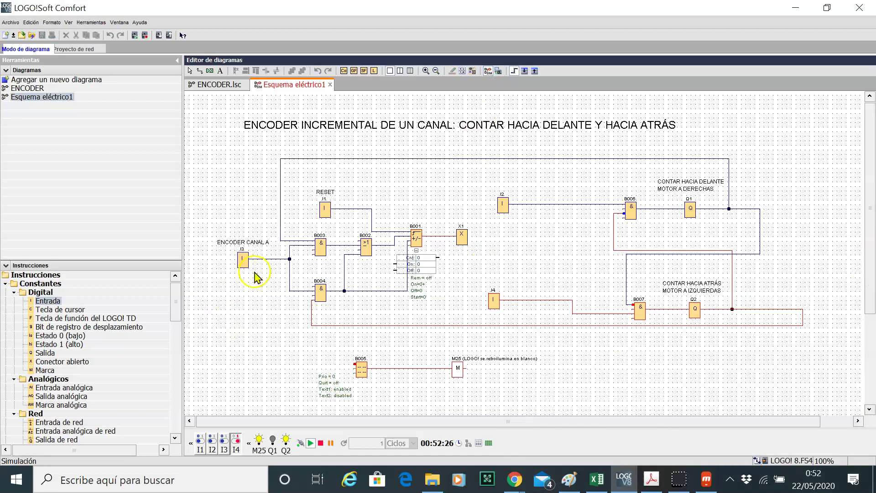
- Apply one pulse to encoder input I3 with the counter at zero and backward counting active, leaving I3 off
{"action": "left_click", "coordinate": [243, 259]}
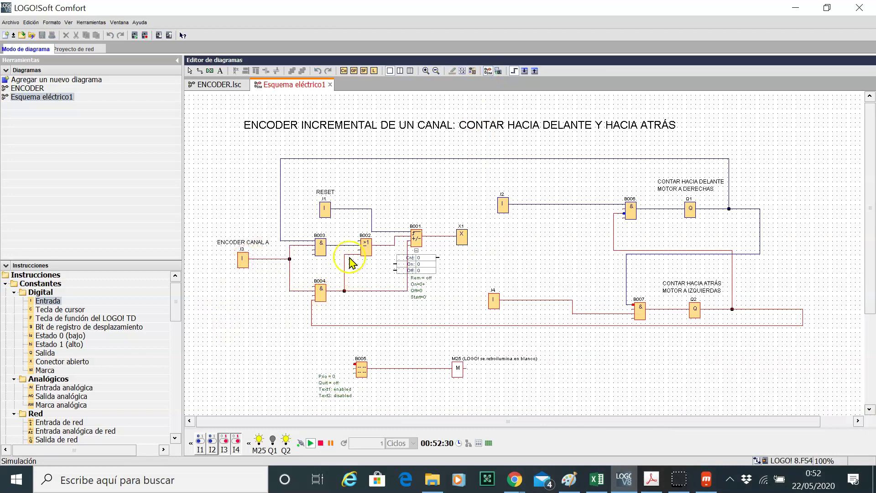
{"action": "left_click", "coordinate": [407, 246]}
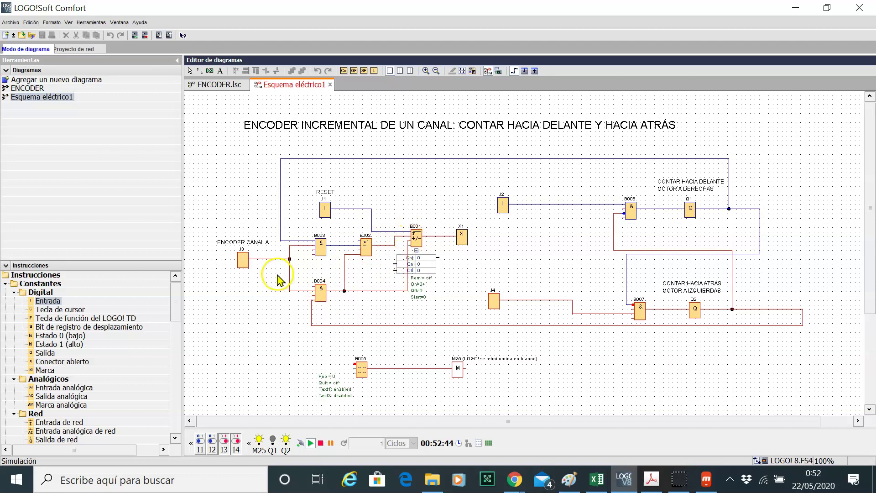
{"action": "left_click", "coordinate": [248, 262]}
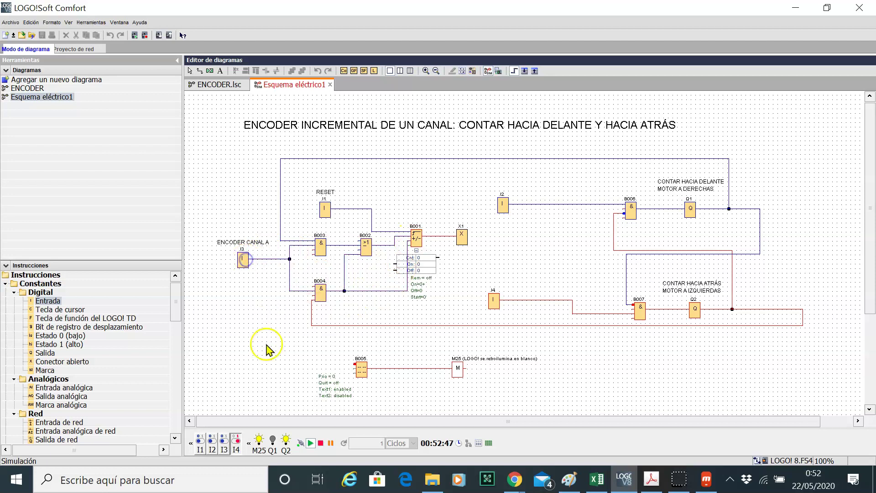
- Reset the counter through I1 and apply eight forward pulses to I3 with I2 on and I4 off, leaving I3 on
{"action": "left_click", "coordinate": [200, 443]}
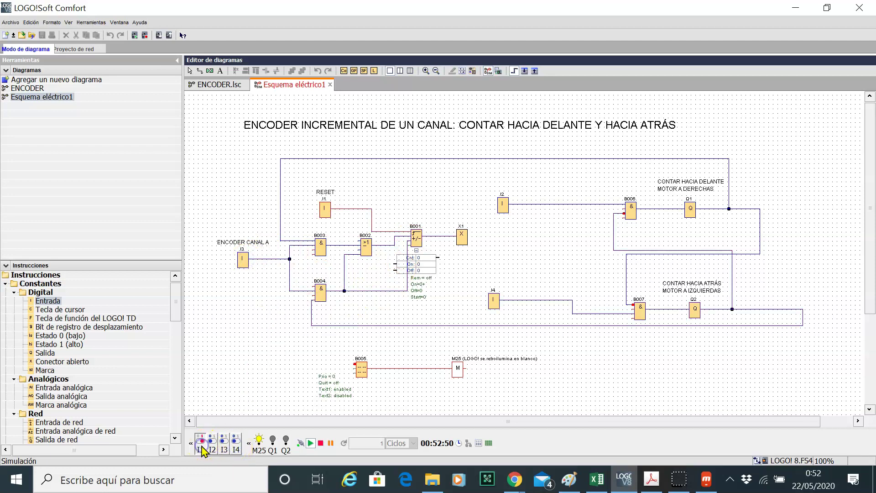
{"action": "left_click", "coordinate": [201, 444]}
{"action": "left_click", "coordinate": [214, 442]}
{"action": "left_click", "coordinate": [243, 260]}
{"action": "left_click", "coordinate": [243, 260]}
{"action": "left_click", "coordinate": [245, 261]}
{"action": "left_click", "coordinate": [245, 261]}
{"action": "left_click", "coordinate": [245, 261]}
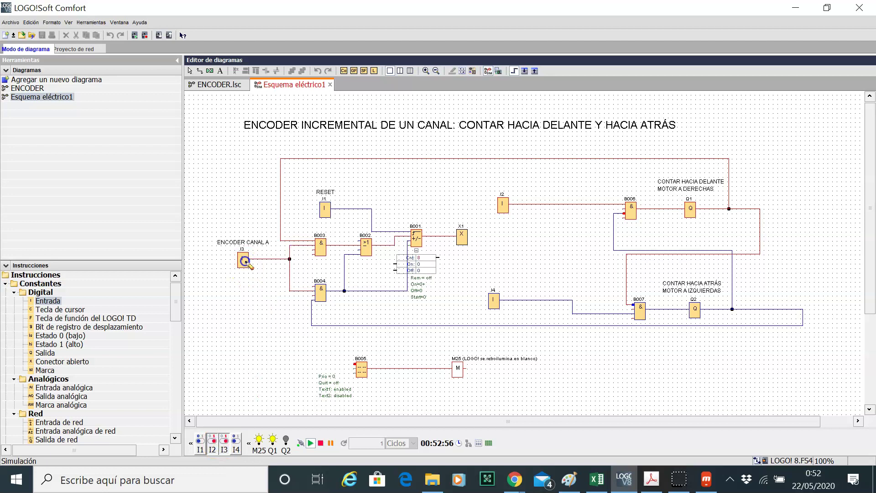
- Change to backward counting by switching off input I2 and switching on I4, and turn encoder input I3 off
{"action": "left_click", "coordinate": [212, 440]}
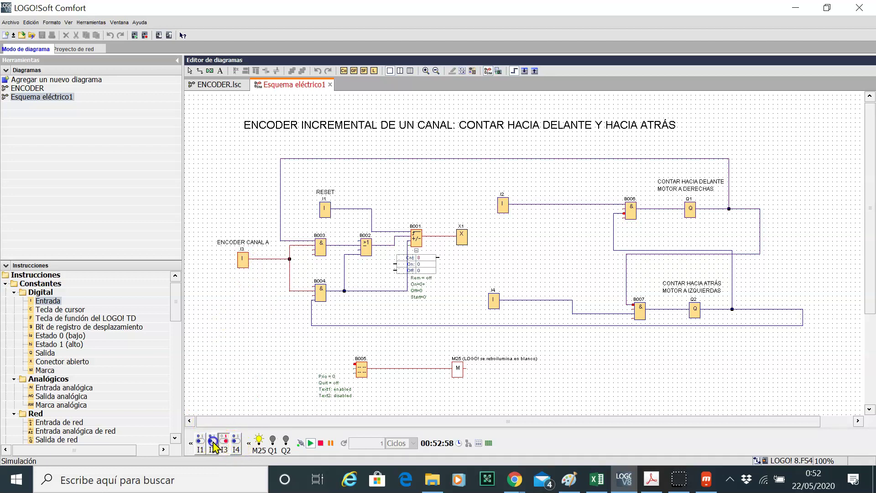
{"action": "left_click", "coordinate": [237, 444]}
{"action": "left_click", "coordinate": [223, 445]}
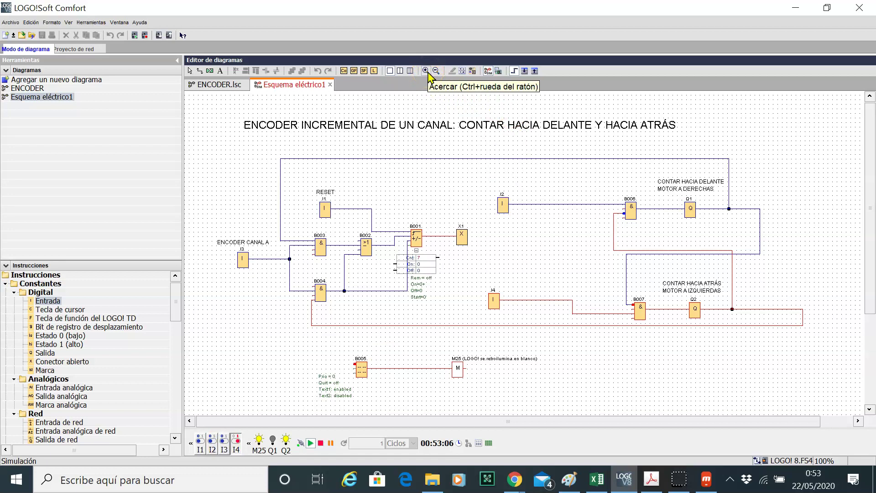
- Apply four backward pulses to encoder input I3 with I4 on, ending with I3 off
{"action": "left_click", "coordinate": [425, 71]}
{"action": "scroll", "coordinate": [499, 176], "scroll_direction": "down", "scroll_amount": 3}
{"action": "scroll", "coordinate": [499, 176], "scroll_direction": "down", "scroll_amount": 1}
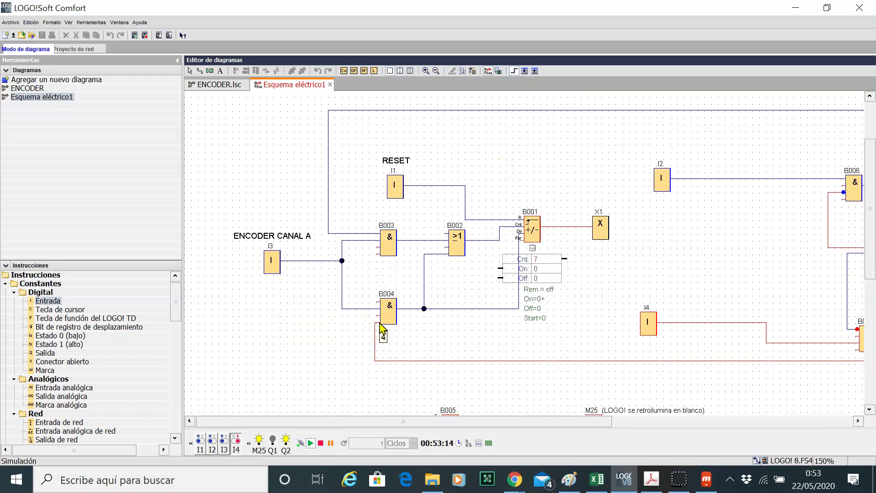
{"action": "left_click", "coordinate": [272, 261]}
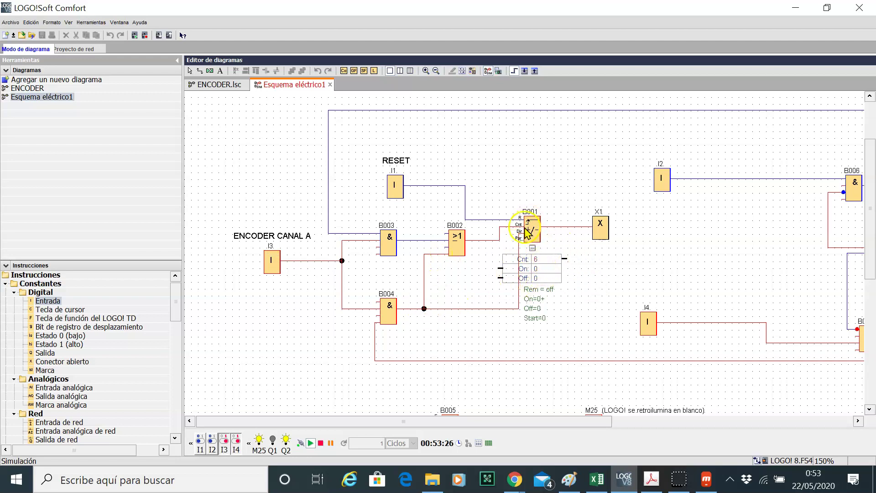
{"action": "left_click", "coordinate": [279, 262]}
{"action": "left_click", "coordinate": [279, 262]}
{"action": "left_click", "coordinate": [279, 263]}
{"action": "left_click", "coordinate": [280, 263]}
{"action": "left_click", "coordinate": [280, 263]}
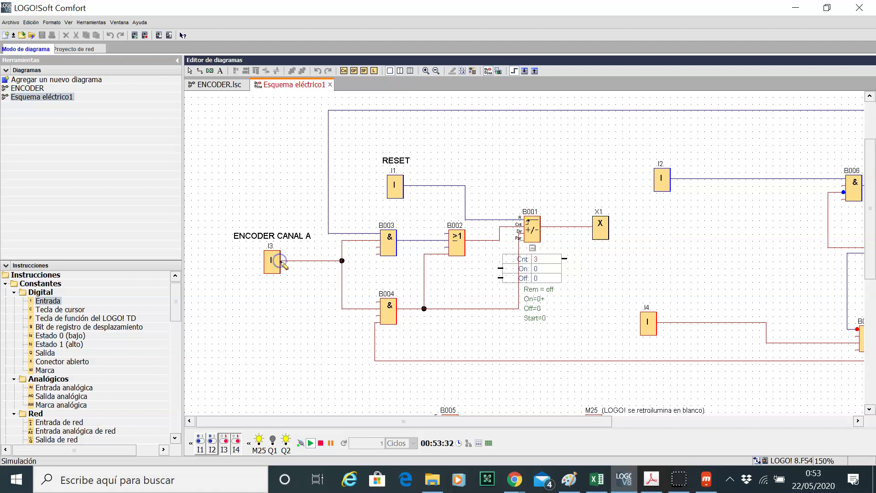
{"action": "left_click", "coordinate": [280, 262]}
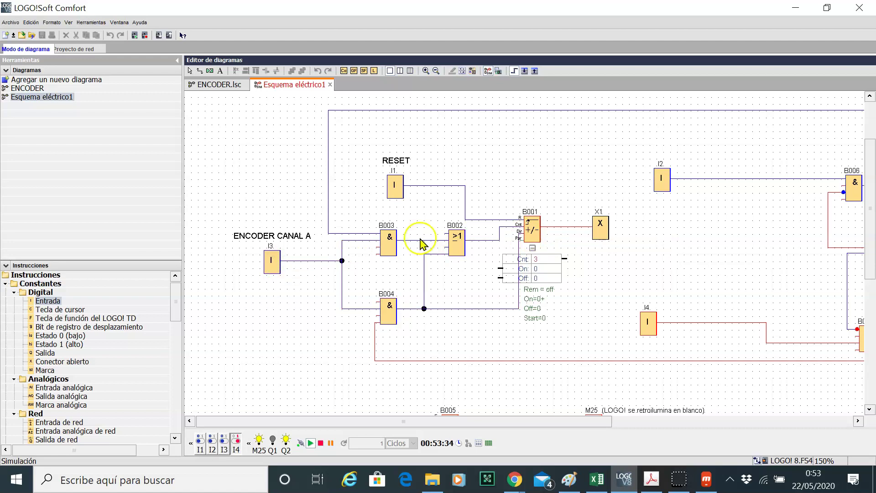
- Switch on reset input I1 to clear the up/down counter B001
{"action": "left_click", "coordinate": [405, 190]}
{"action": "left_click", "coordinate": [395, 191]}
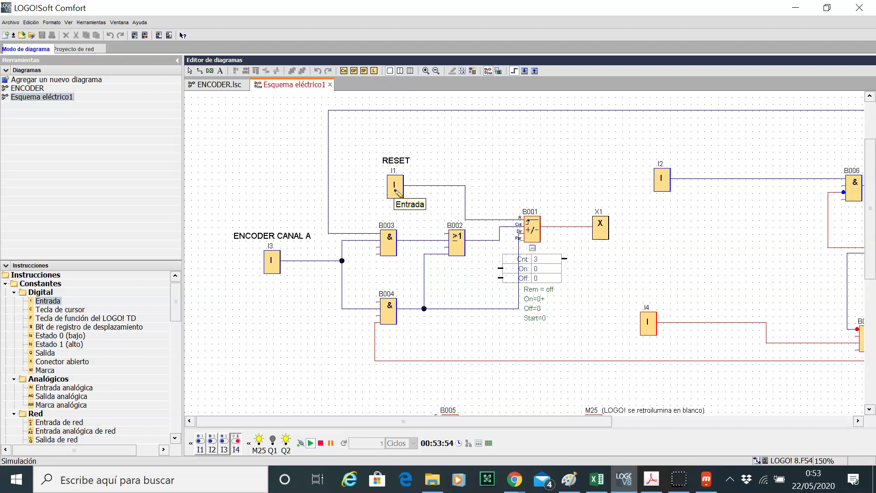
{"action": "left_click", "coordinate": [395, 190]}
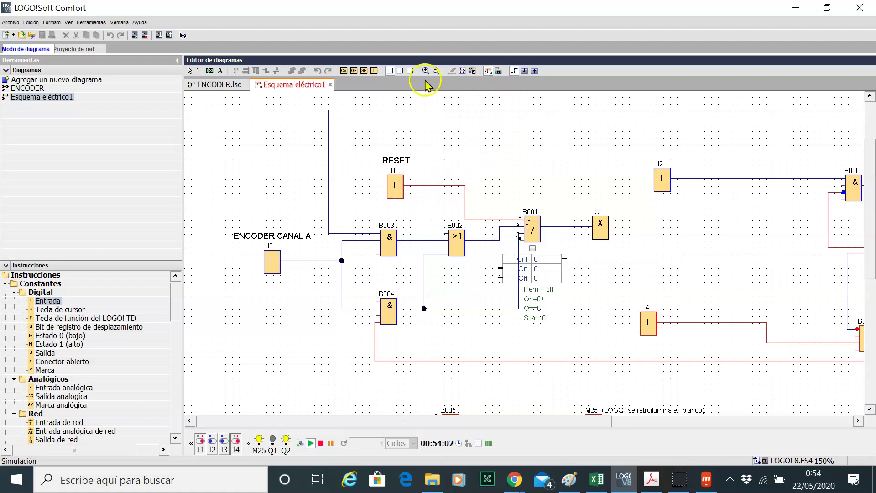
- Examine the message text block B005, including its display layout and the parameters available from counter B001, and close its settings
{"action": "left_click", "coordinate": [435, 70]}
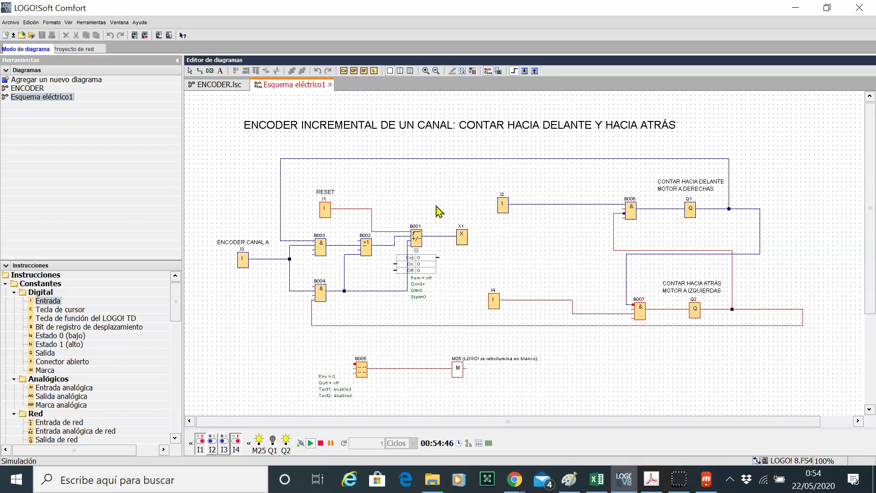
{"action": "double_click", "coordinate": [362, 370]}
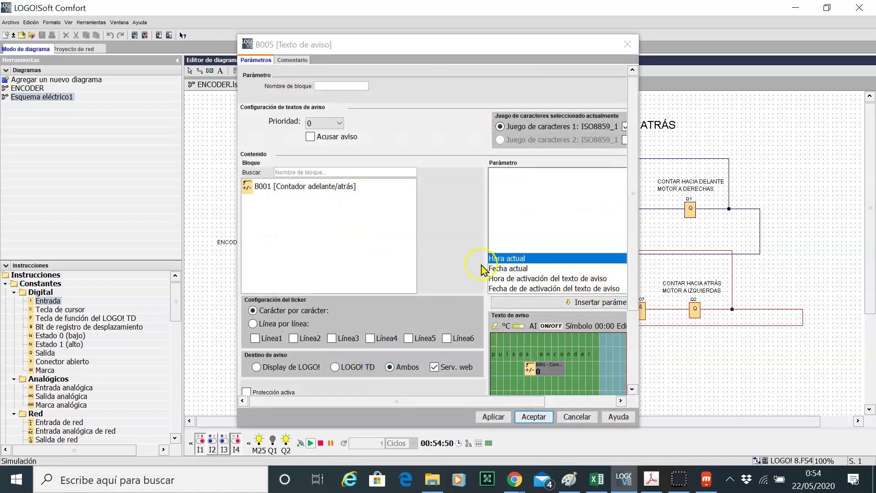
{"action": "left_click", "coordinate": [628, 44]}
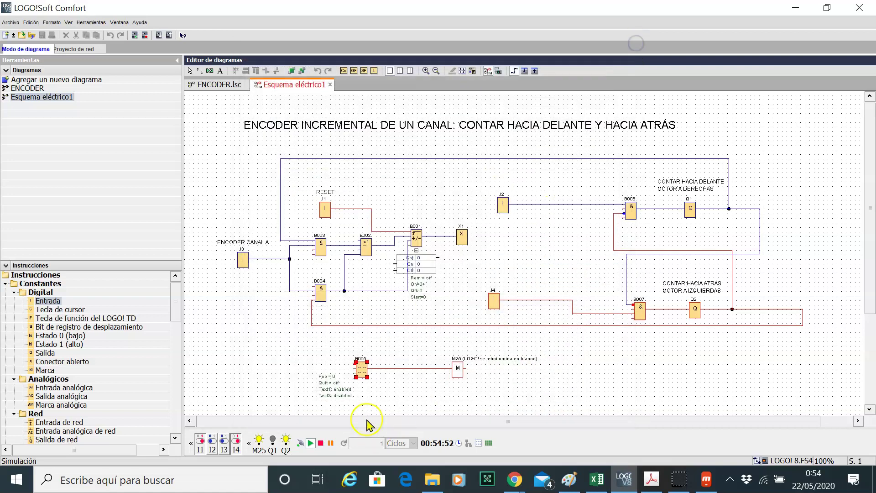
{"action": "double_click", "coordinate": [360, 370]}
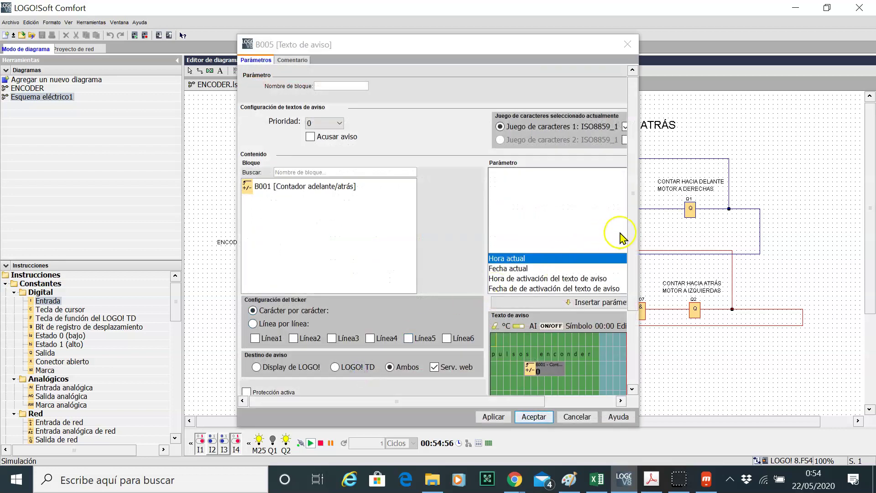
{"action": "left_click_drag", "start_coordinate": [631, 246], "coordinate": [639, 284]}
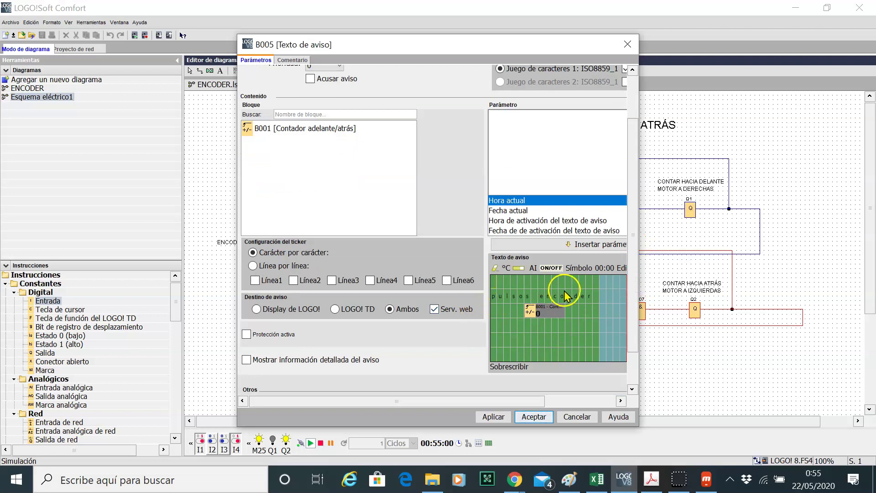
{"action": "left_click", "coordinate": [312, 132]}
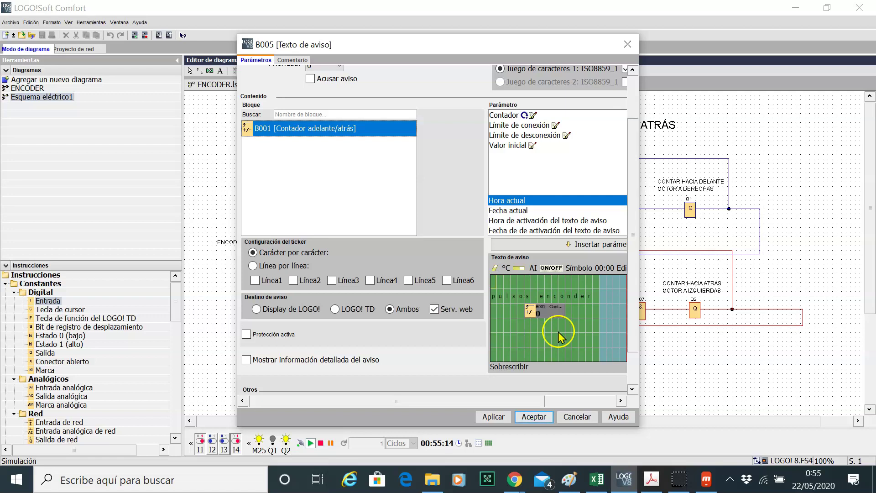
{"action": "left_click", "coordinate": [627, 44]}
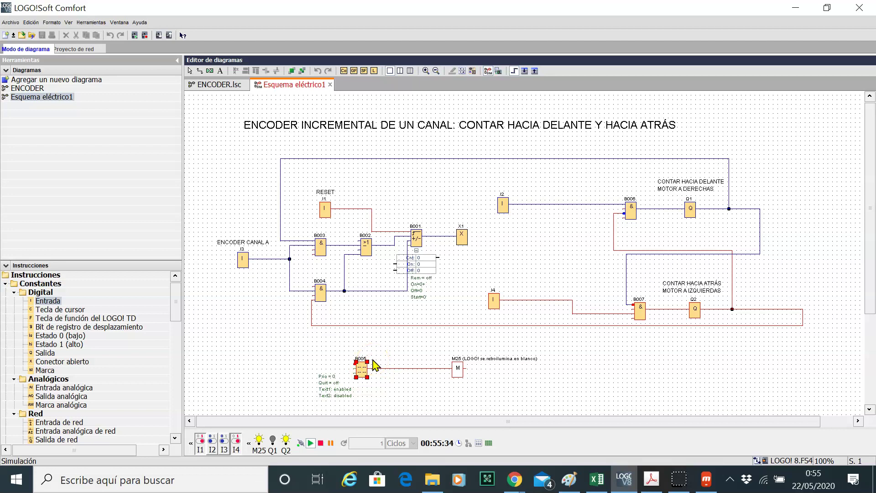
- Switch to the Mobizen phone mirroring window with the camera view of the physical LOGO! and encoder
{"action": "left_click", "coordinate": [713, 480]}
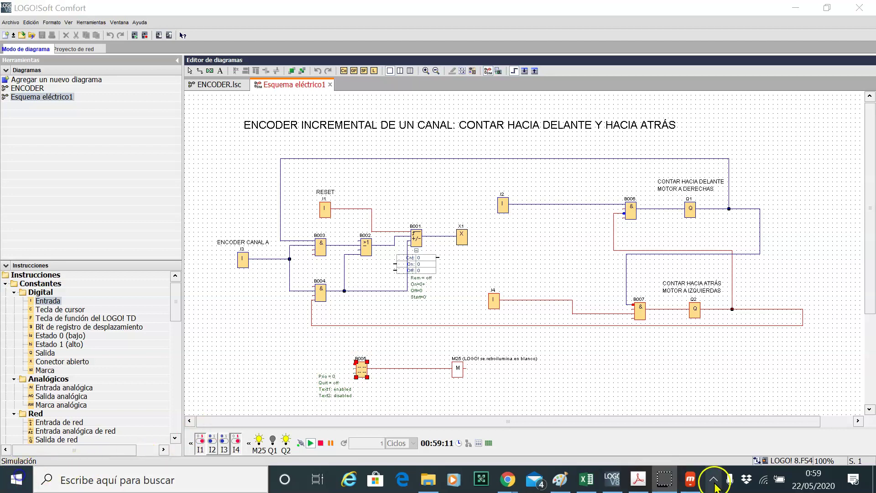
{"action": "left_click", "coordinate": [690, 480]}
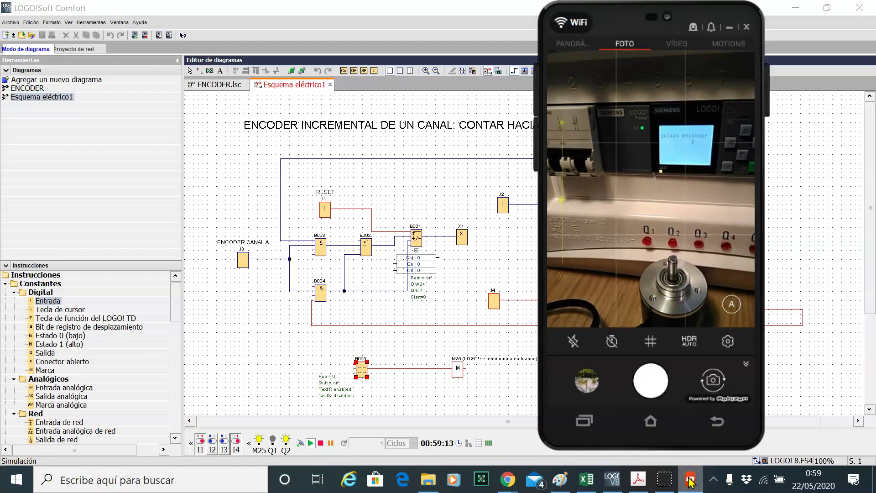